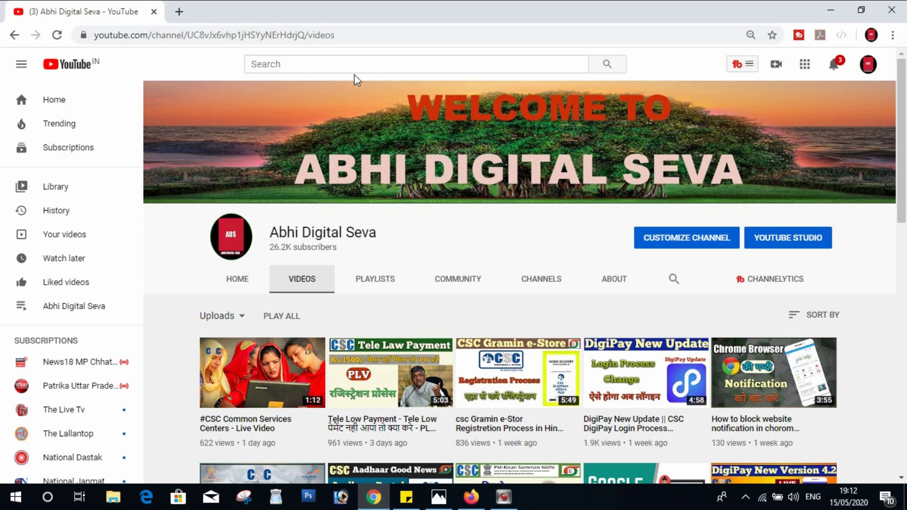
- Bring up the CSC Aadhaar Center Registration thumbnail image in Photos
click(449, 500)
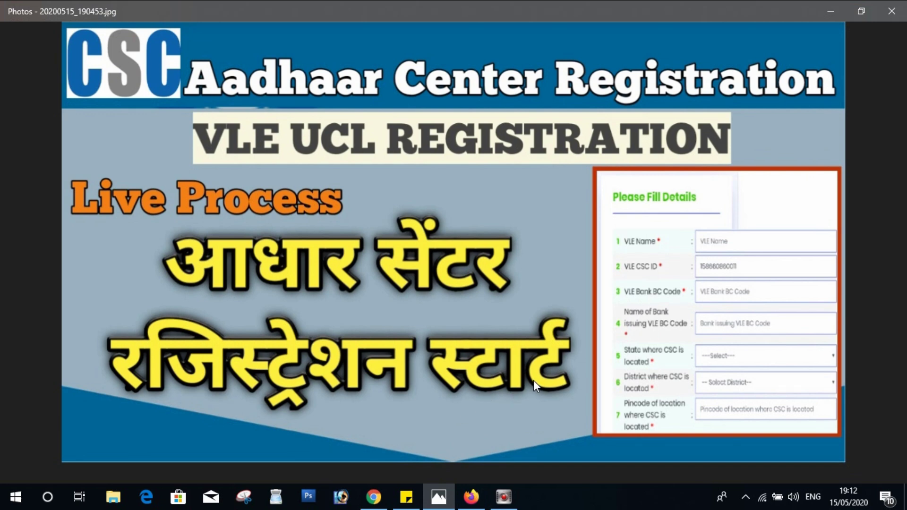
- Browse the Abhi Digital Seva channel's videos in Firefox
click(471, 497)
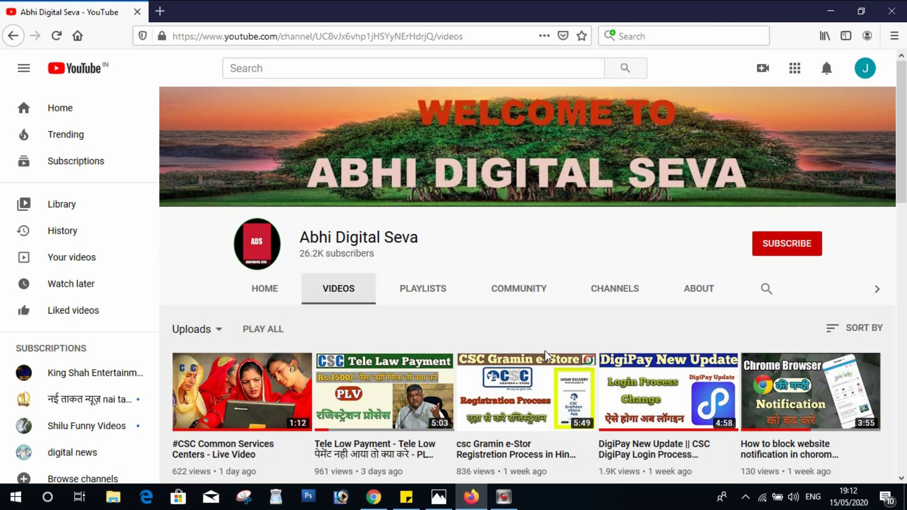
scroll(647, 378, down, 2)
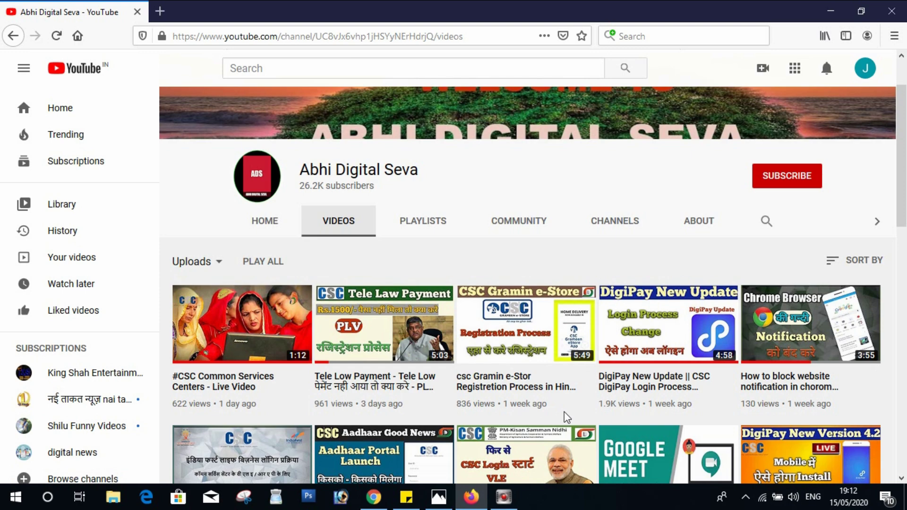
mouse_move(569, 412)
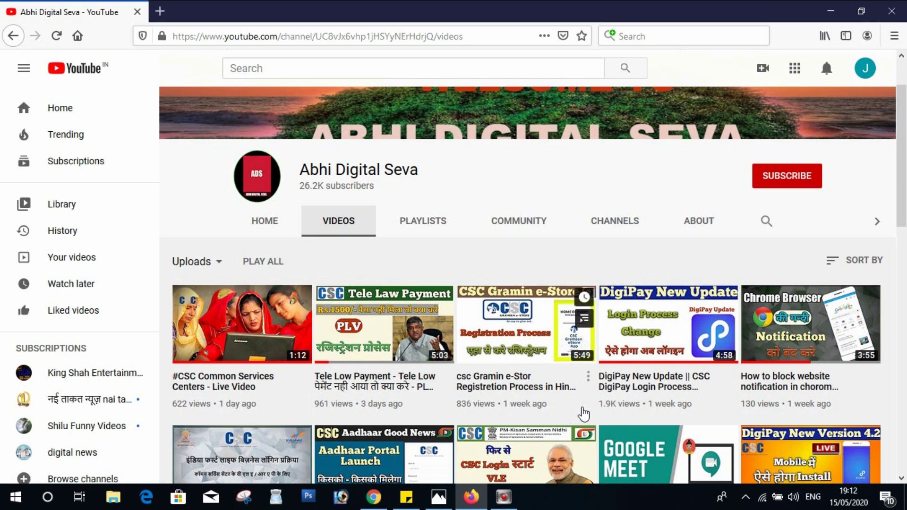
scroll(586, 413, down, 4)
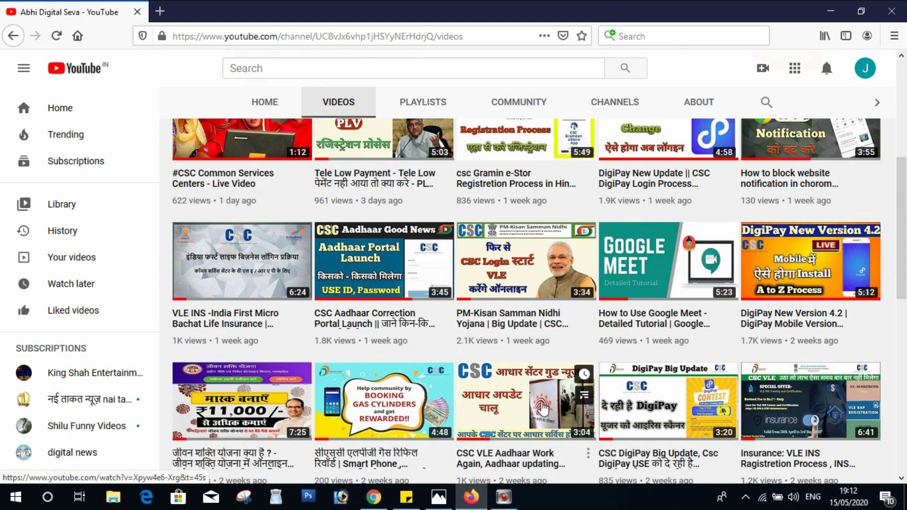
mouse_move(332, 265)
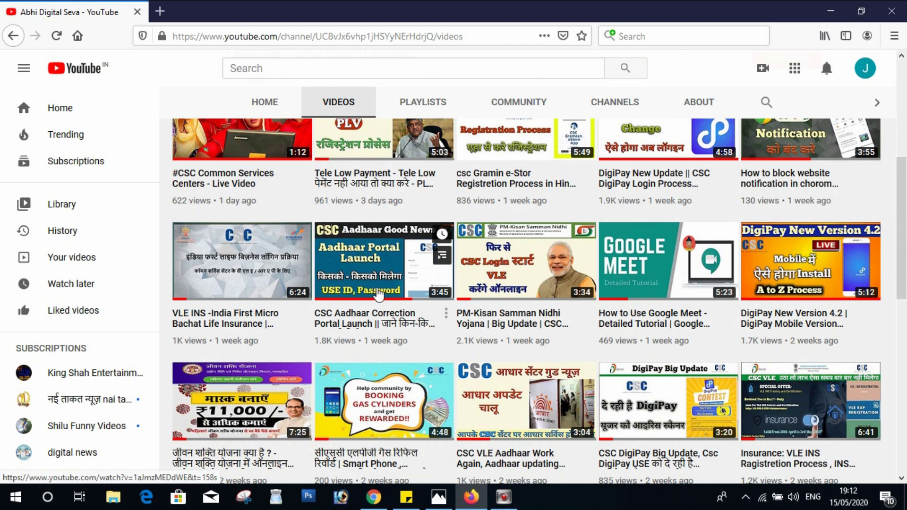
scroll(378, 294, up, 5)
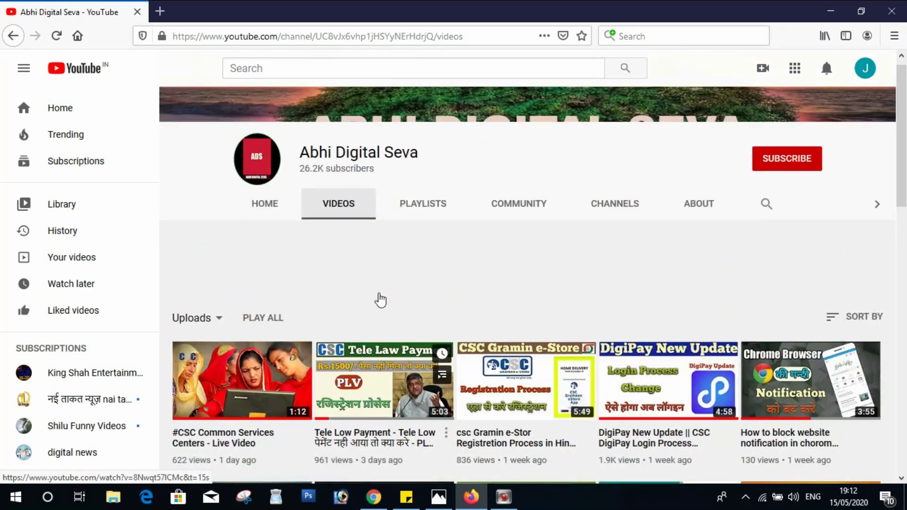
scroll(380, 300, up, 2)
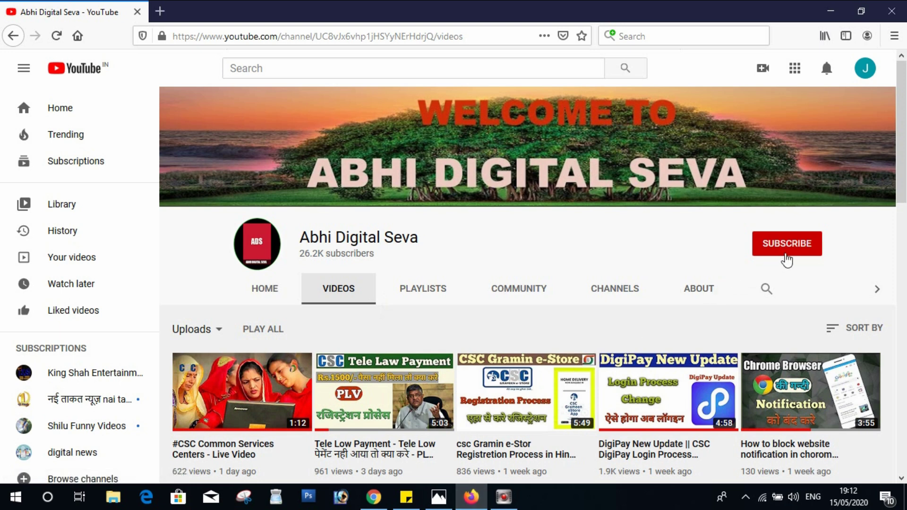
- Subscribe to Abhi Digital Seva with All notifications, then return to the thumbnail image
click(793, 253)
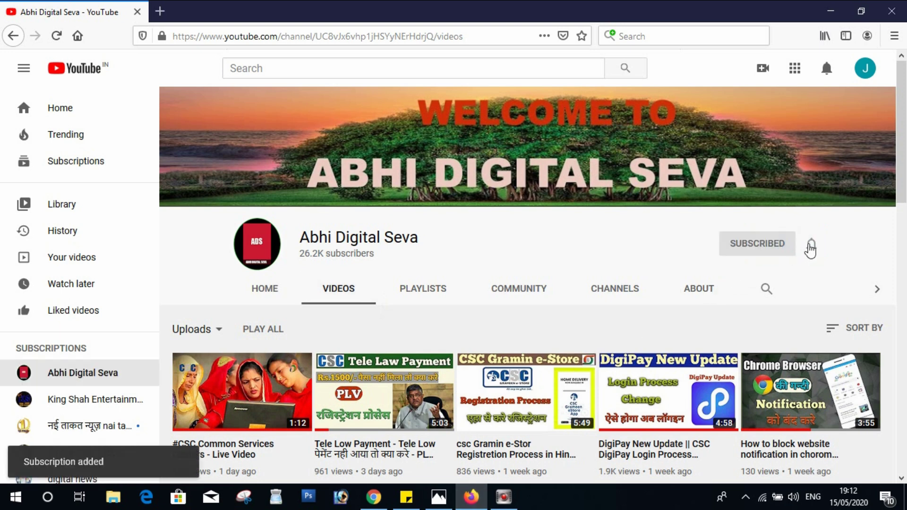
click(811, 245)
click(798, 272)
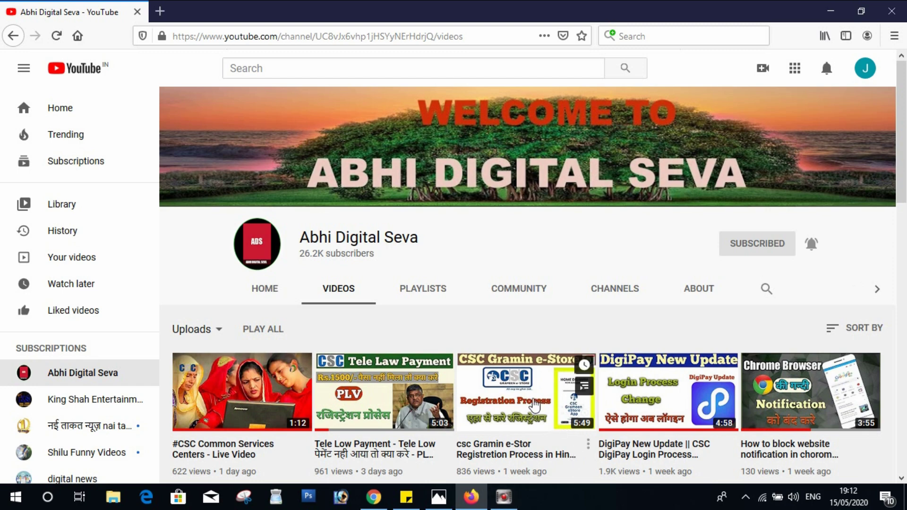
key(alt+Tab)
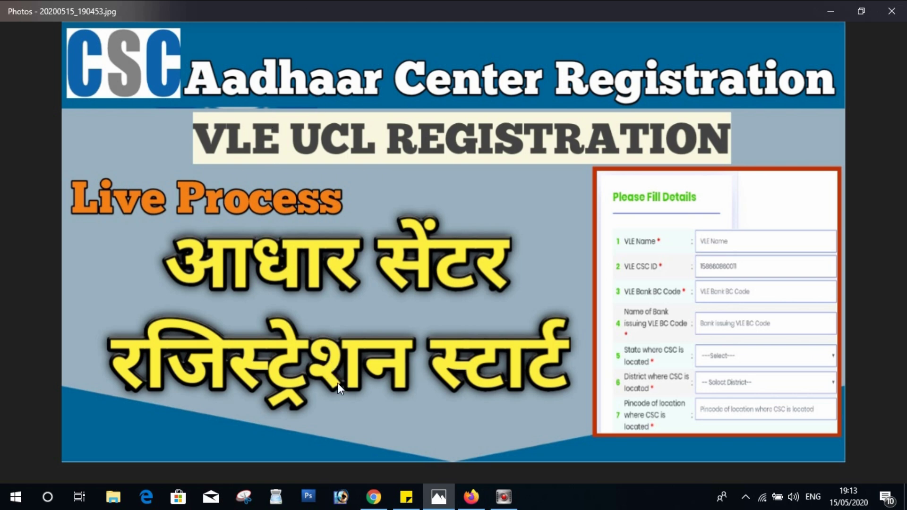
- Bring the Chrome window with the Abhi Digital Seva YouTube tab to the front
click(373, 496)
- In a new tab, load eseva.csccloud.in/ucl
click(179, 11)
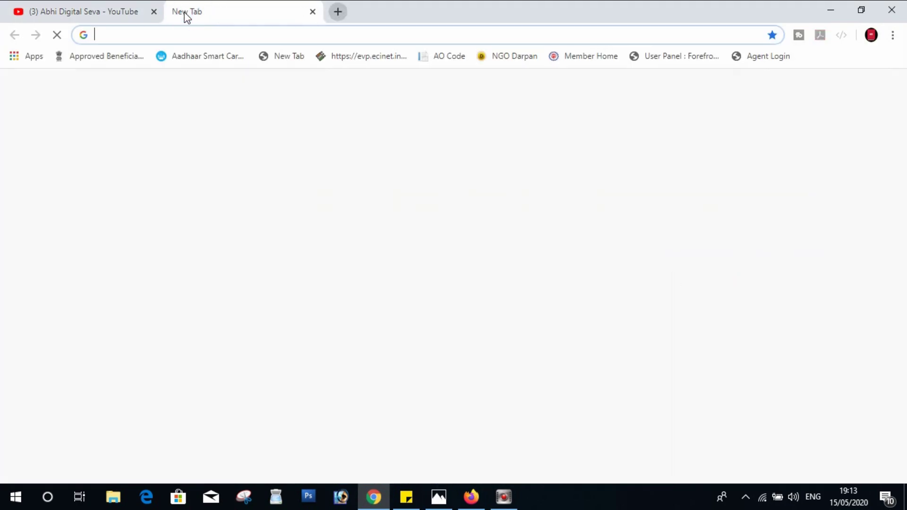
text(ese)
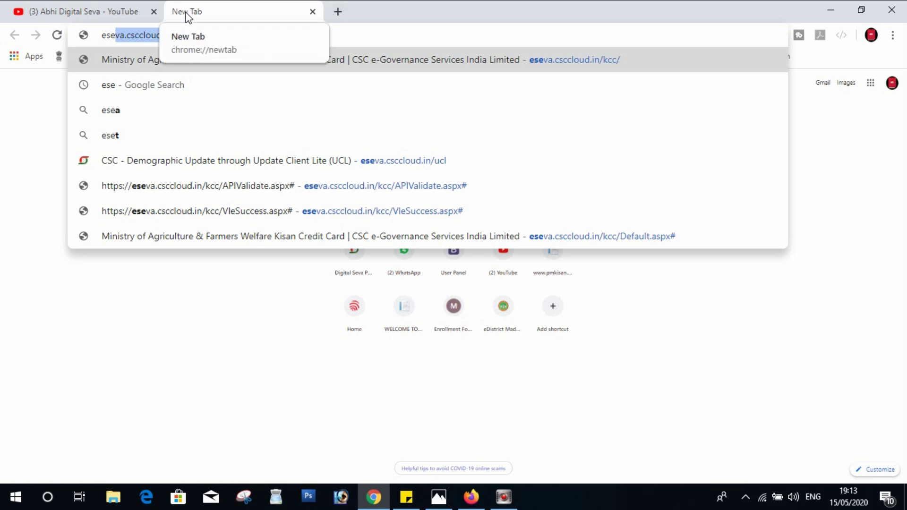
key(Right)
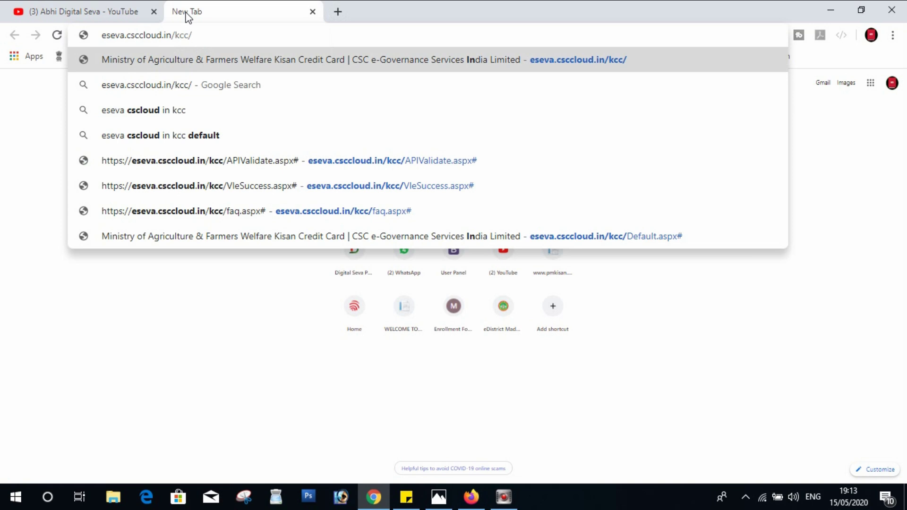
key(BackSpace)
key(BackSpace)
key(BackSpace)
key(BackSpace)
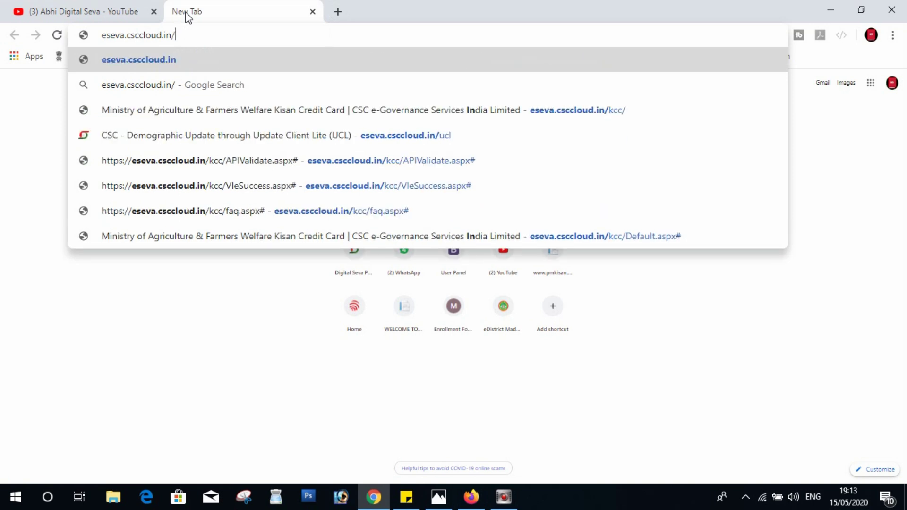
text(ucl)
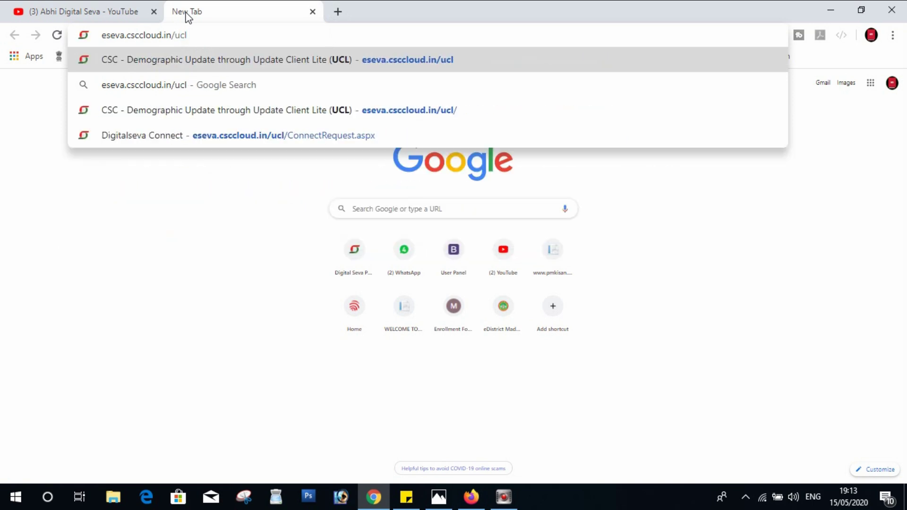
key(Return)
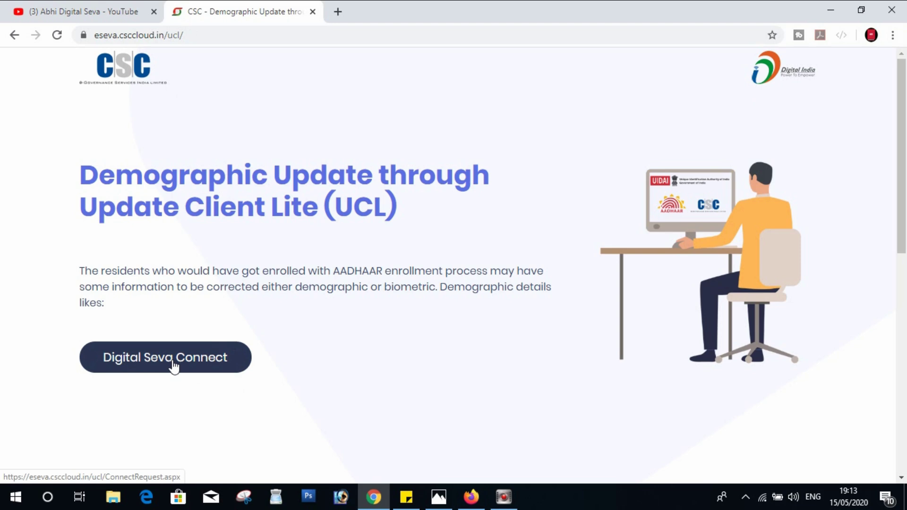
- Sign in through Digital Seva Connect with the CSC ID and password, then proceed to the form
click(168, 366)
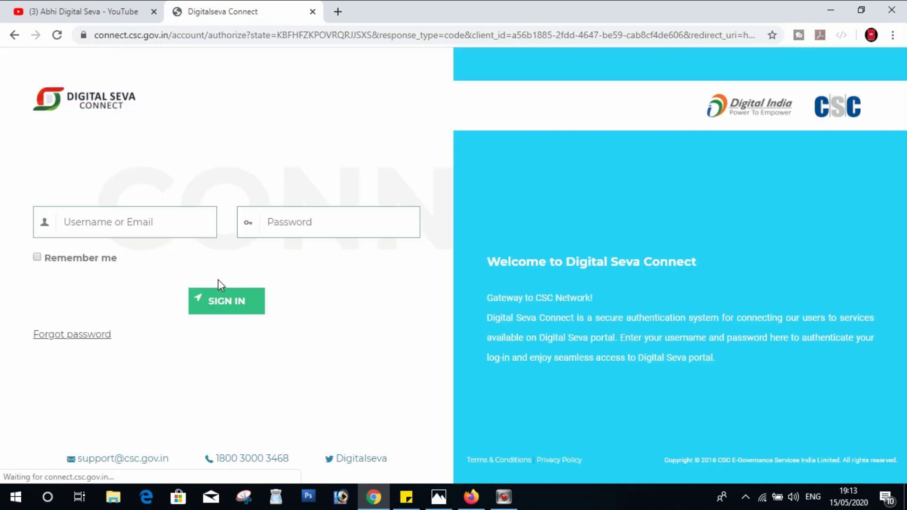
click(183, 229)
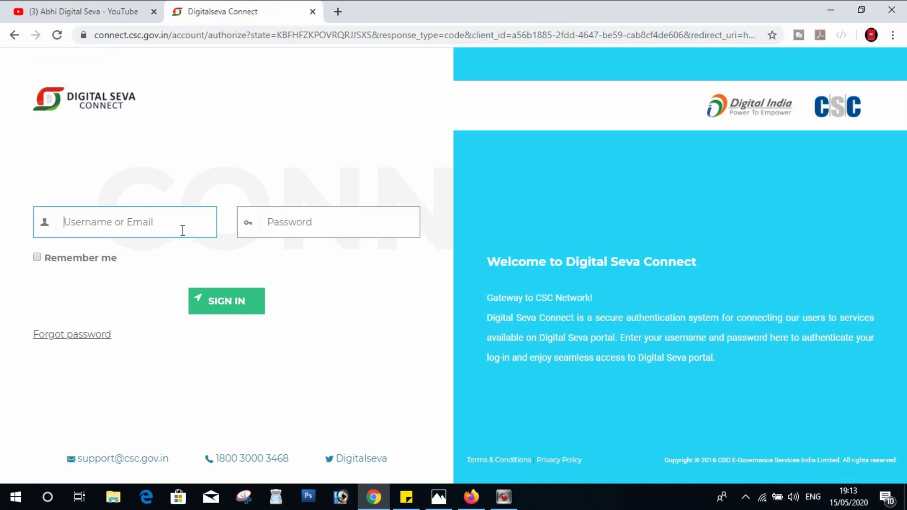
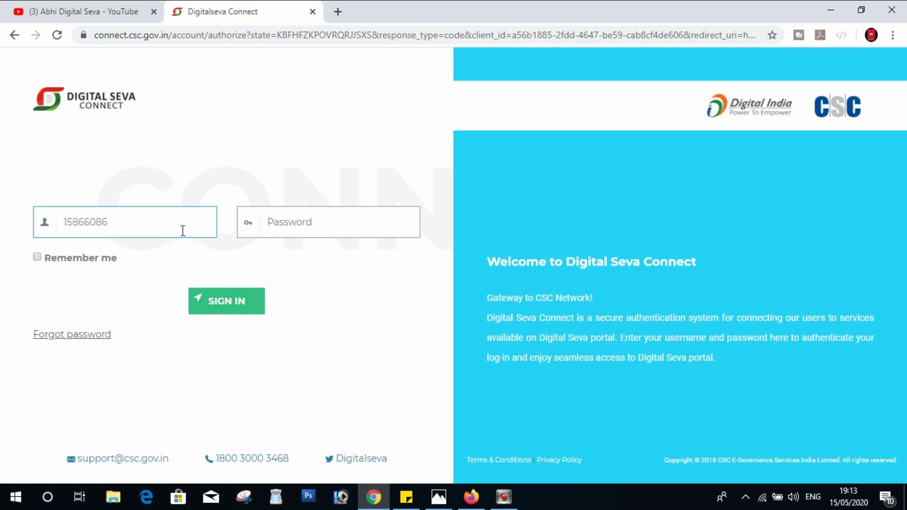
key(Tab)
text(••)
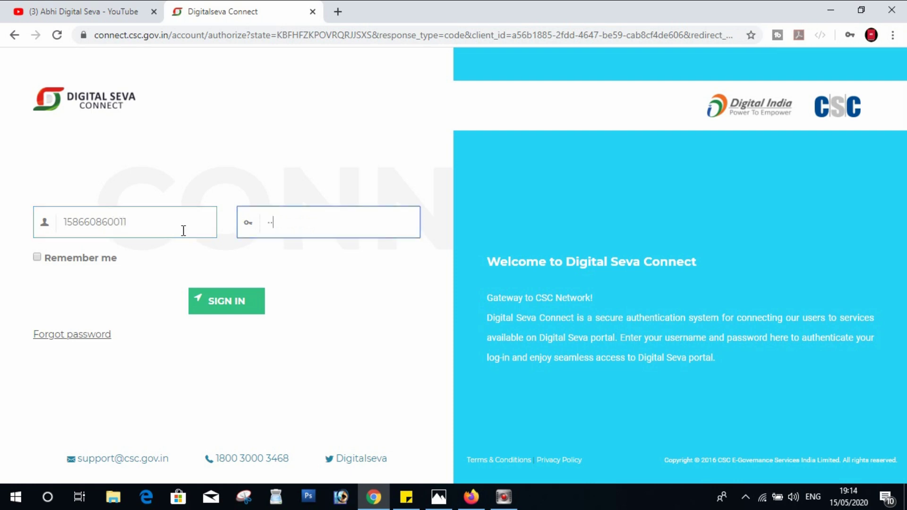
text(•••)
key(BackSpace)
key(BackSpace)
key(BackSpace)
text(••••••••)
click(213, 313)
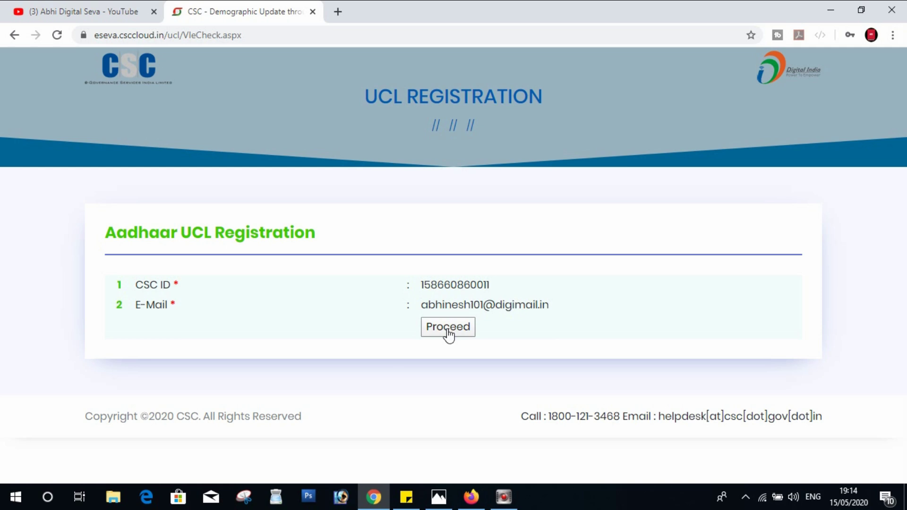
click(448, 333)
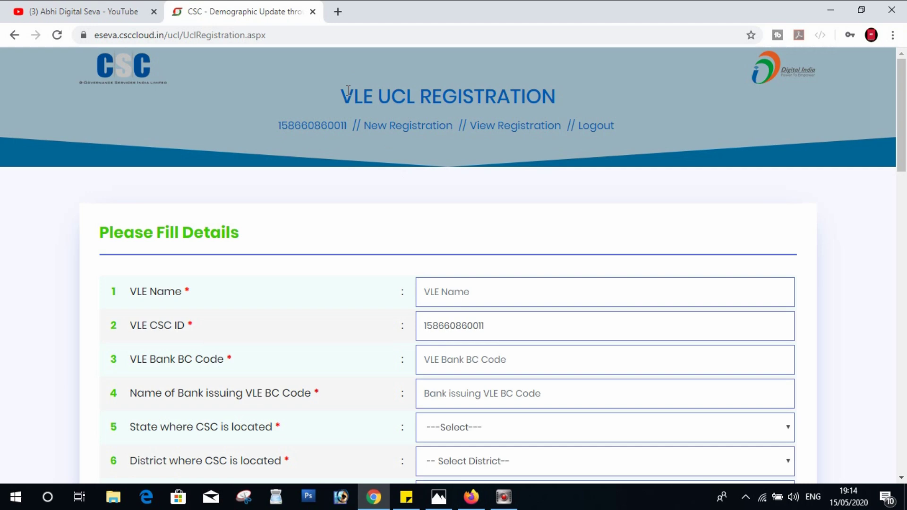
drag(348, 90, 579, 104)
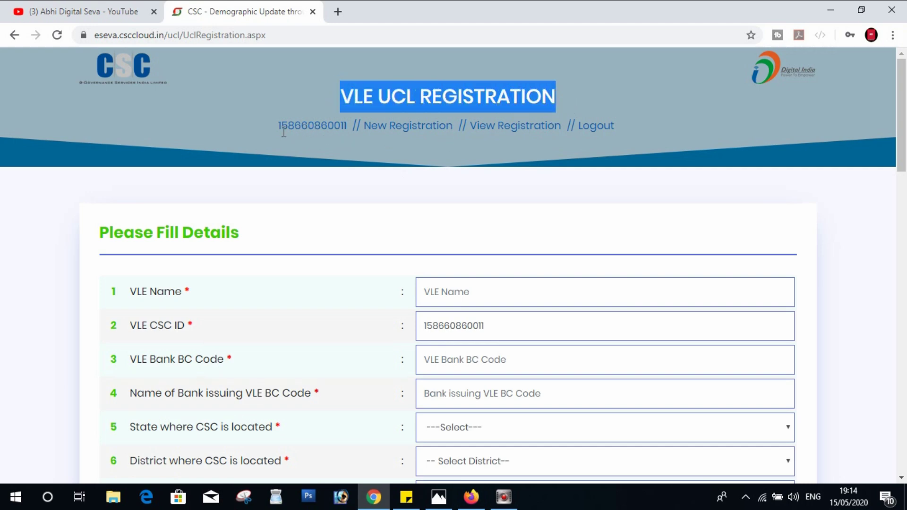
drag(277, 126, 443, 130)
click(425, 139)
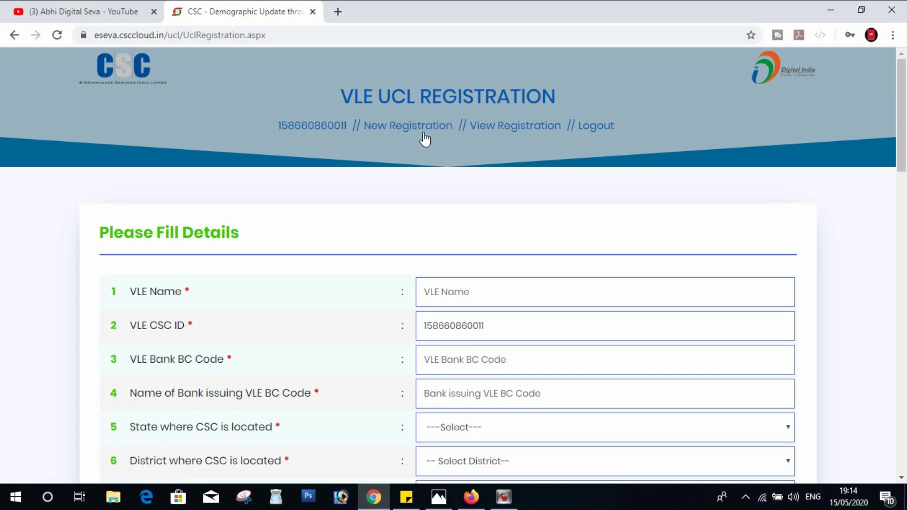
click(416, 134)
drag(556, 135, 602, 138)
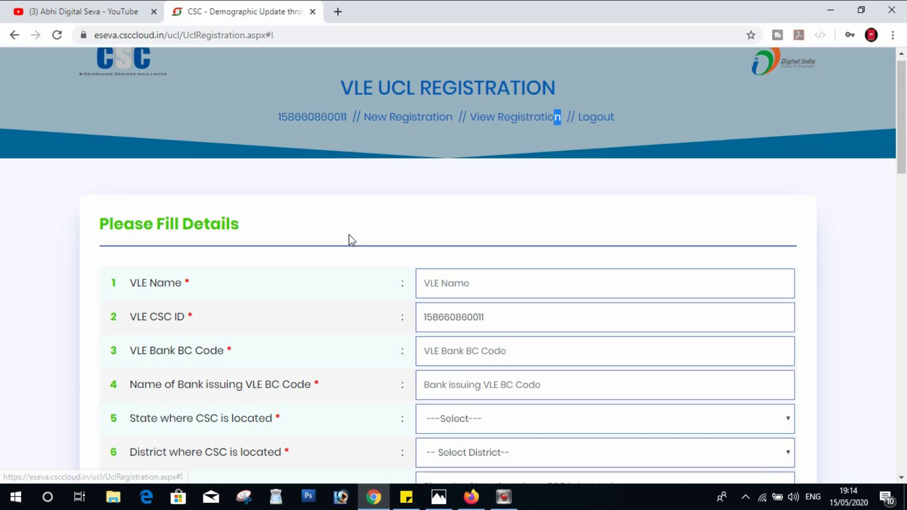
scroll(350, 238, down, 1)
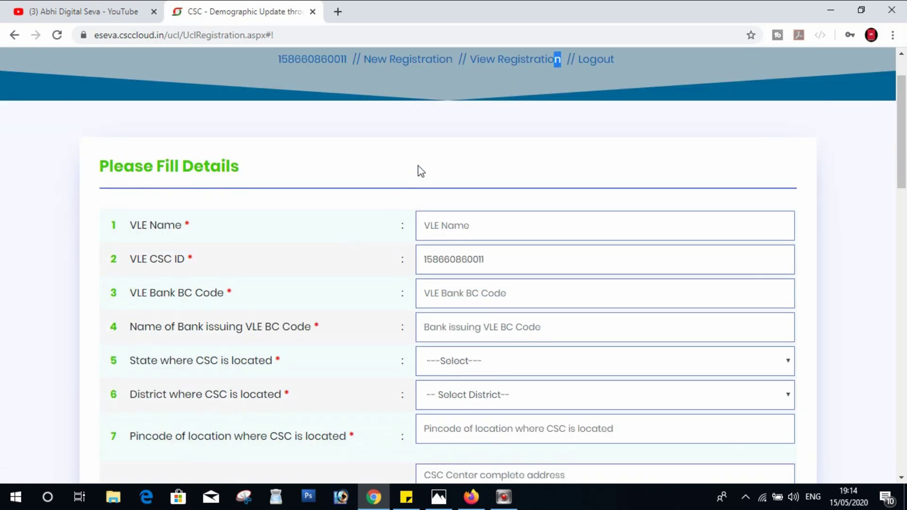
scroll(417, 170, up, 1)
click(493, 127)
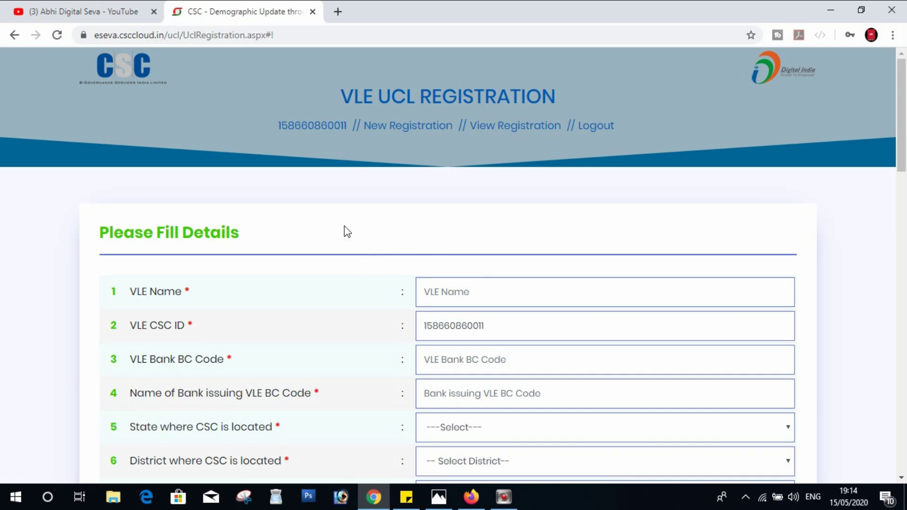
scroll(345, 232, down, 3)
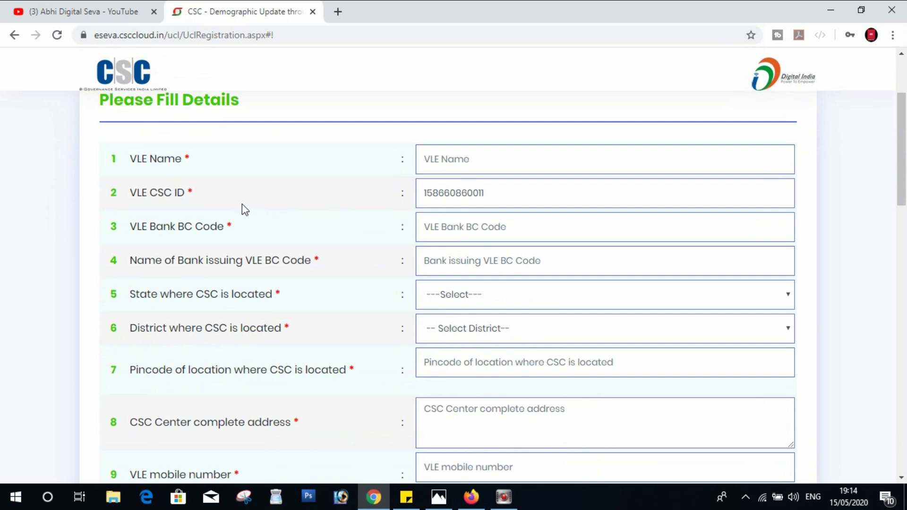
- Go over the VLE Name, prefilled VLE CSC ID, Bank BC Code and issuing bank fields
click(127, 159)
drag(128, 161, 193, 160)
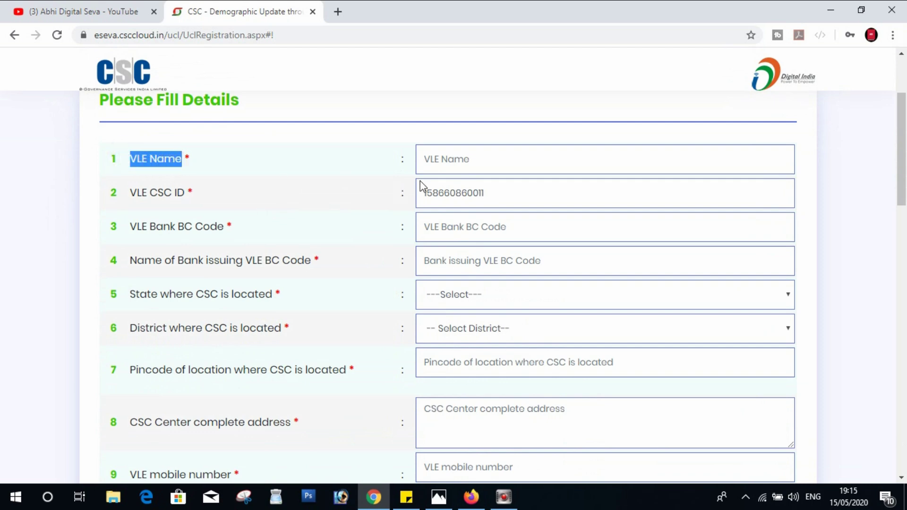
click(452, 159)
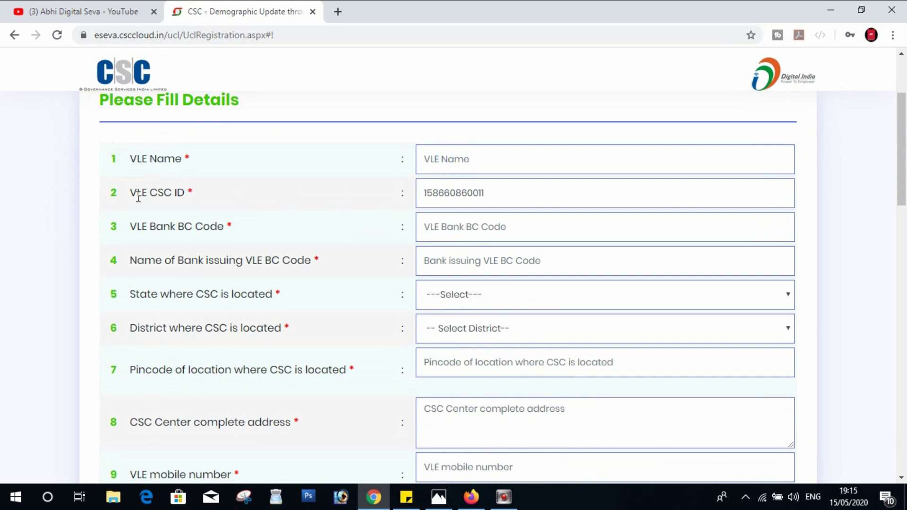
drag(137, 194, 202, 194)
click(447, 197)
click(453, 234)
click(455, 234)
click(496, 262)
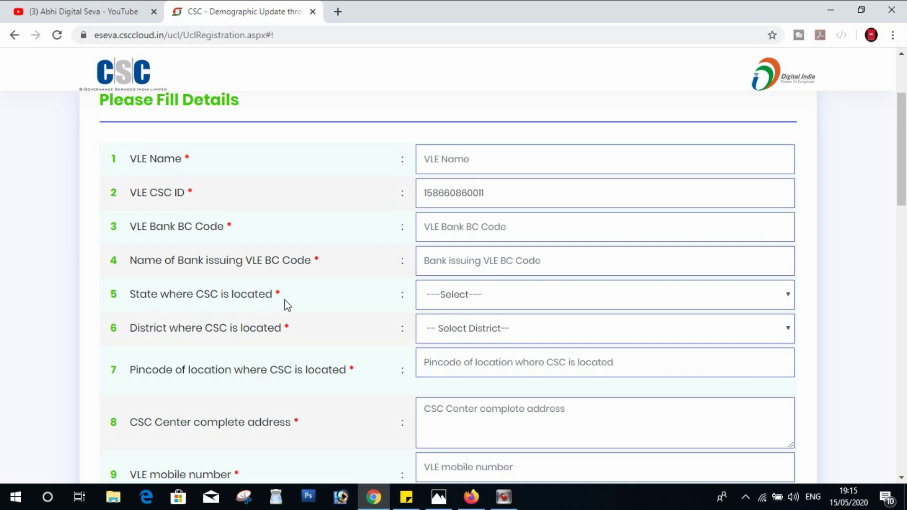
- Select MANIPUR as the state where the CSC is located
click(455, 295)
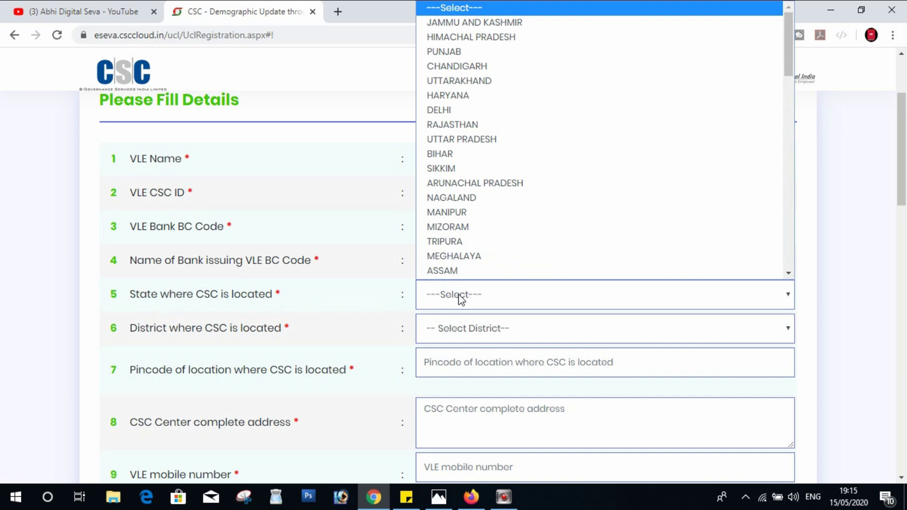
key(m)
click(457, 297)
click(457, 295)
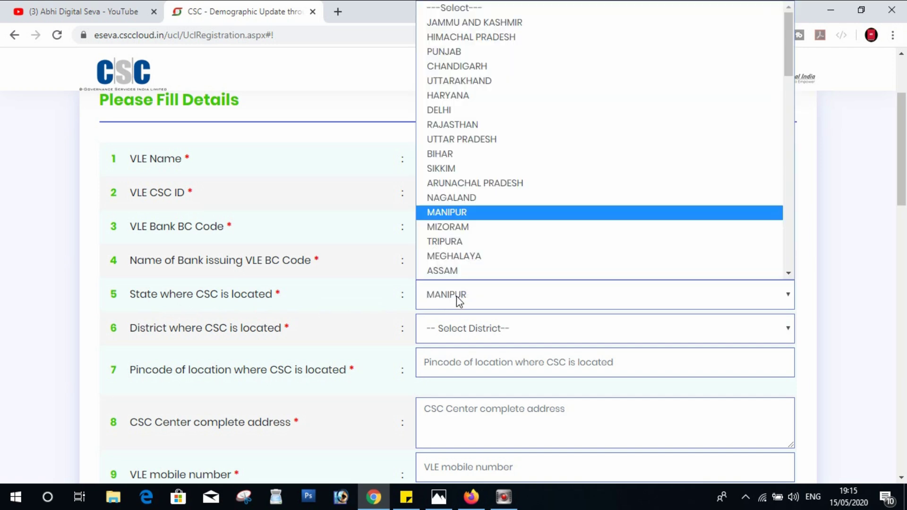
click(457, 299)
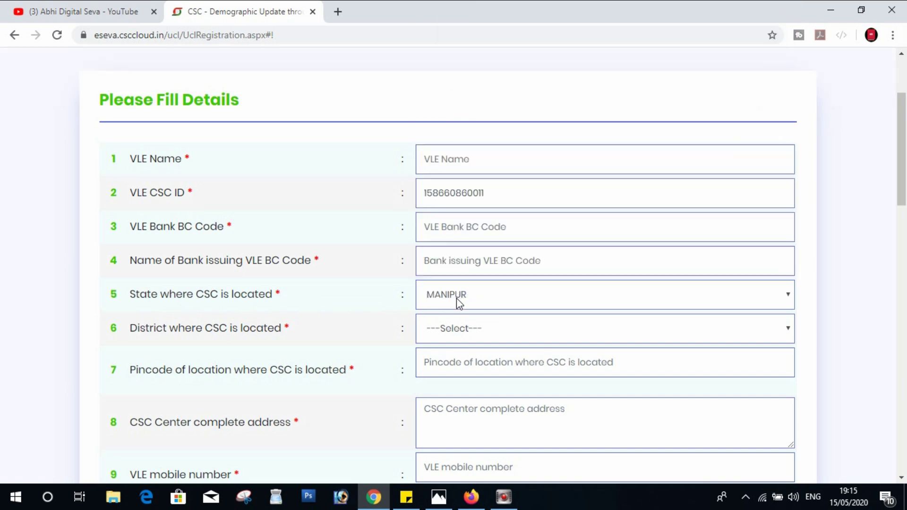
click(448, 295)
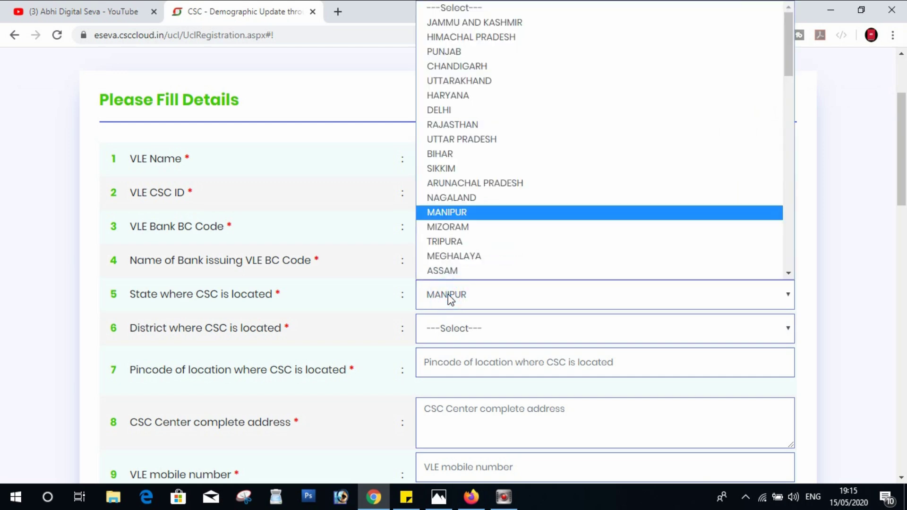
scroll(477, 219, down, 3)
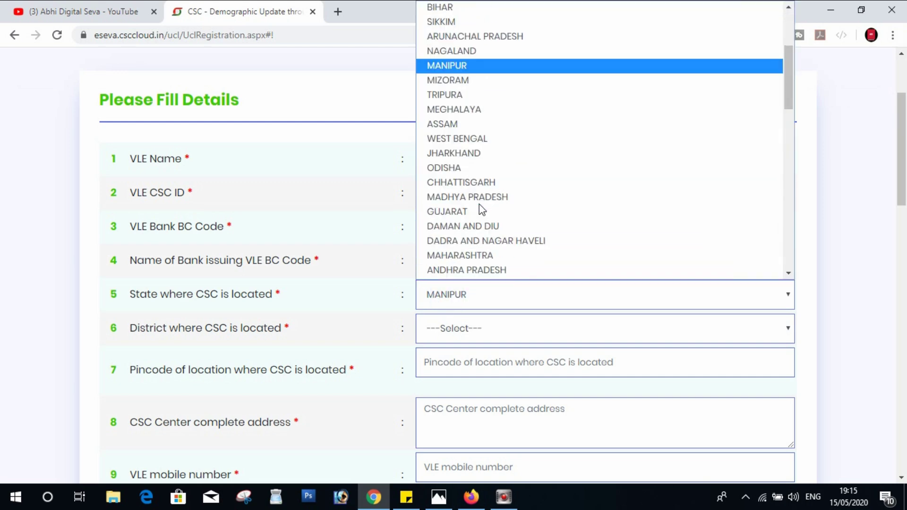
scroll(479, 204, down, 3)
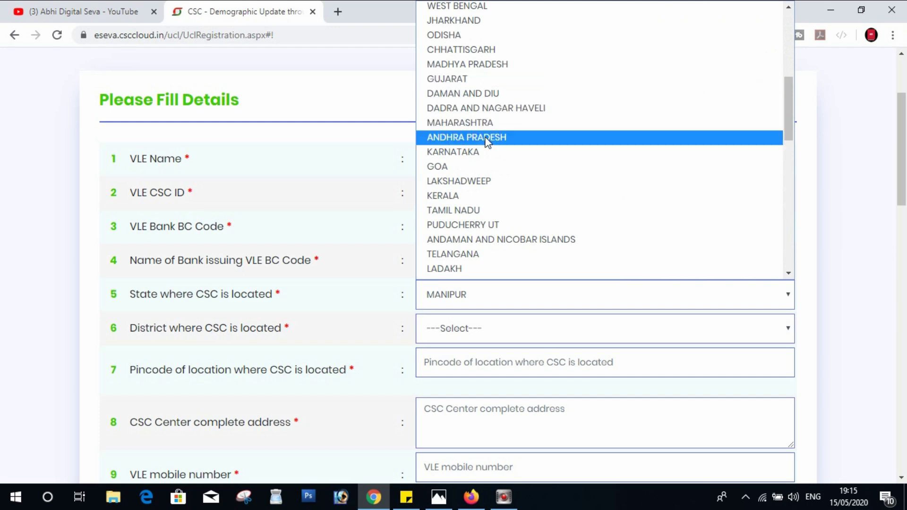
scroll(482, 235, down, 6)
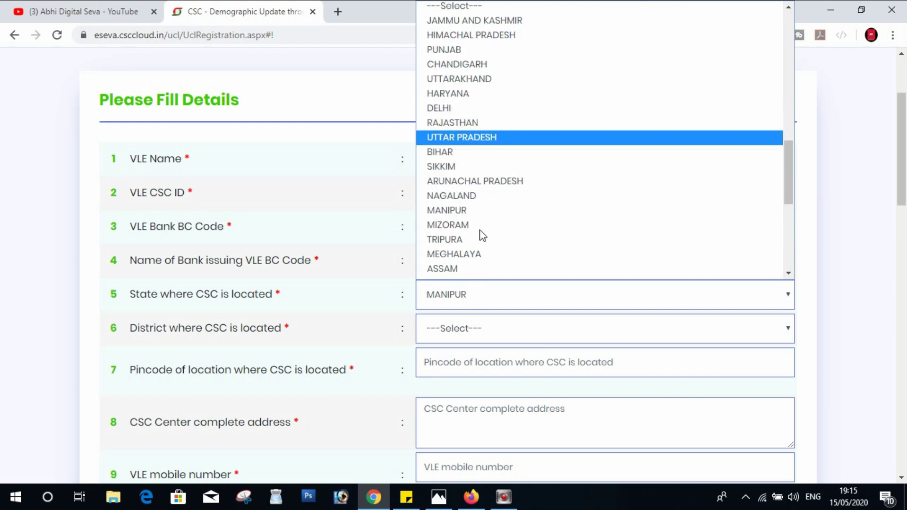
click(366, 211)
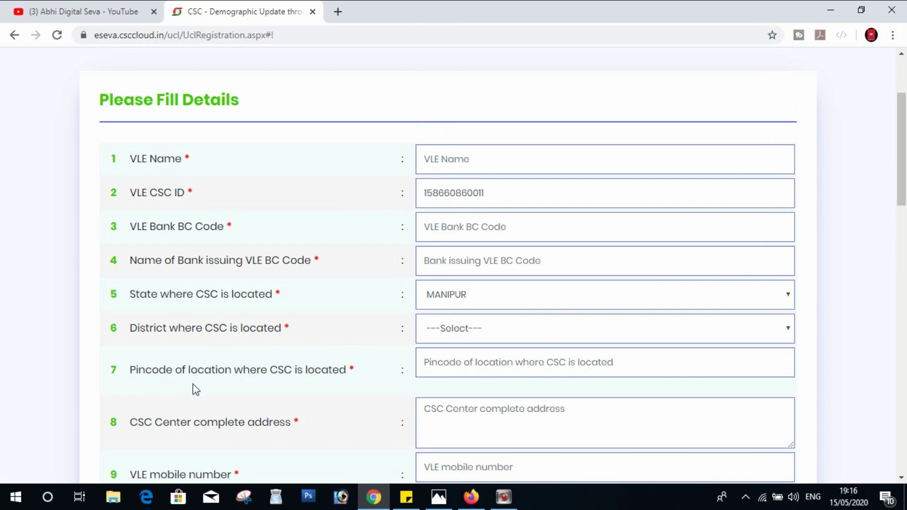
click(469, 362)
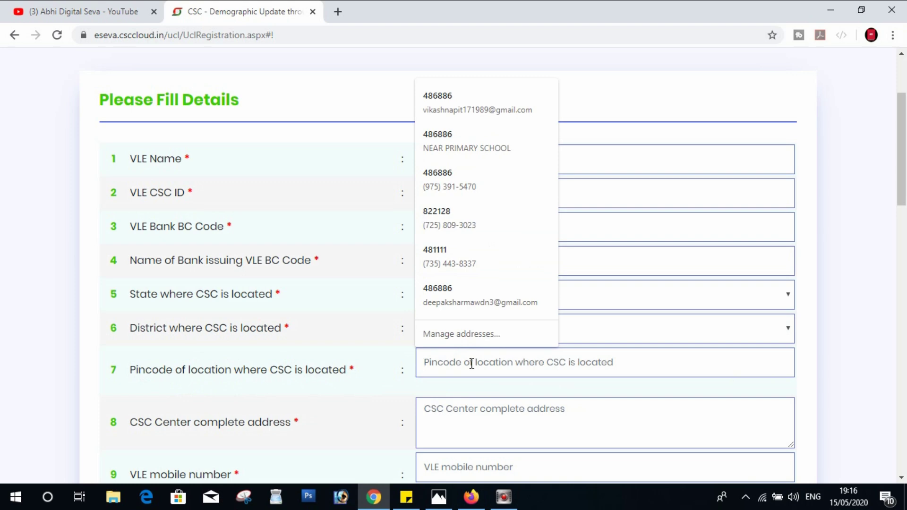
scroll(454, 375, down, 1)
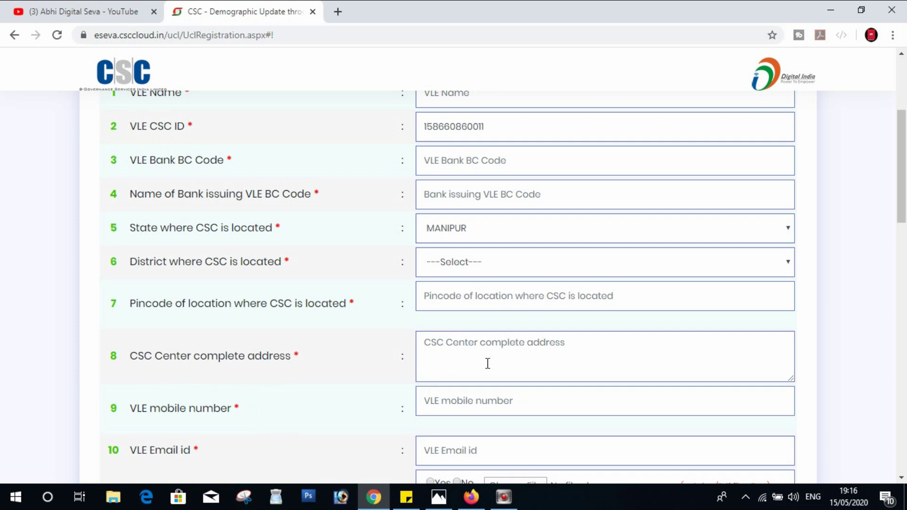
click(511, 357)
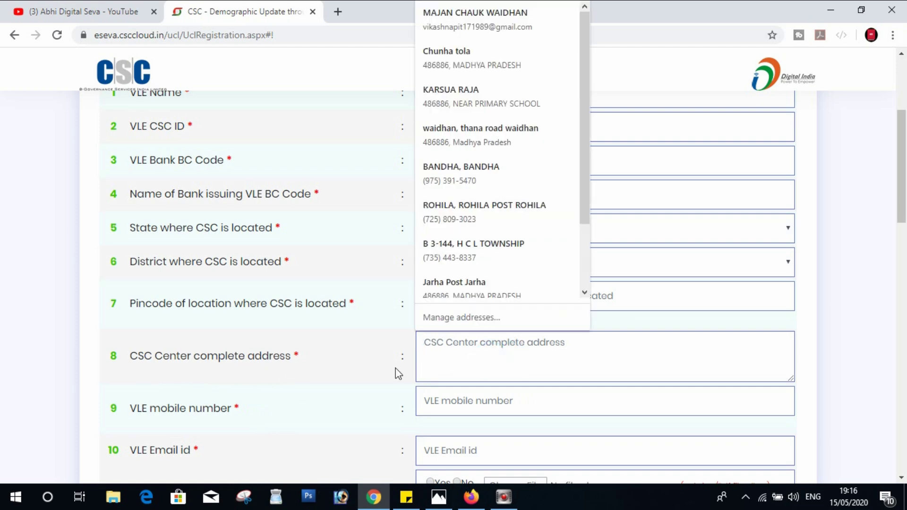
click(388, 369)
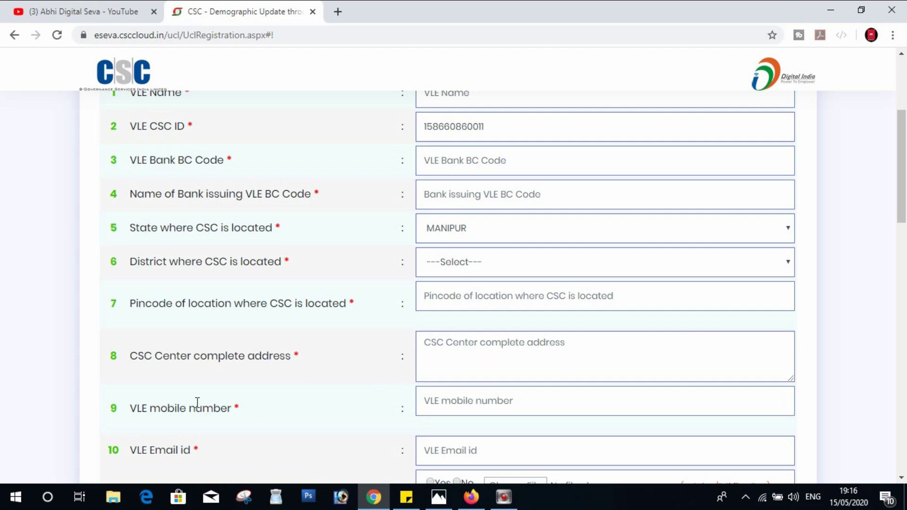
scroll(189, 397, down, 1)
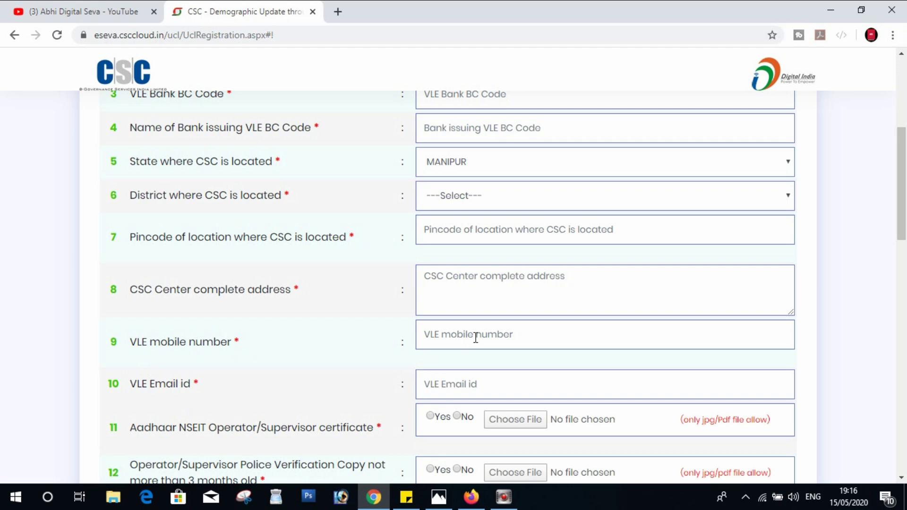
click(448, 387)
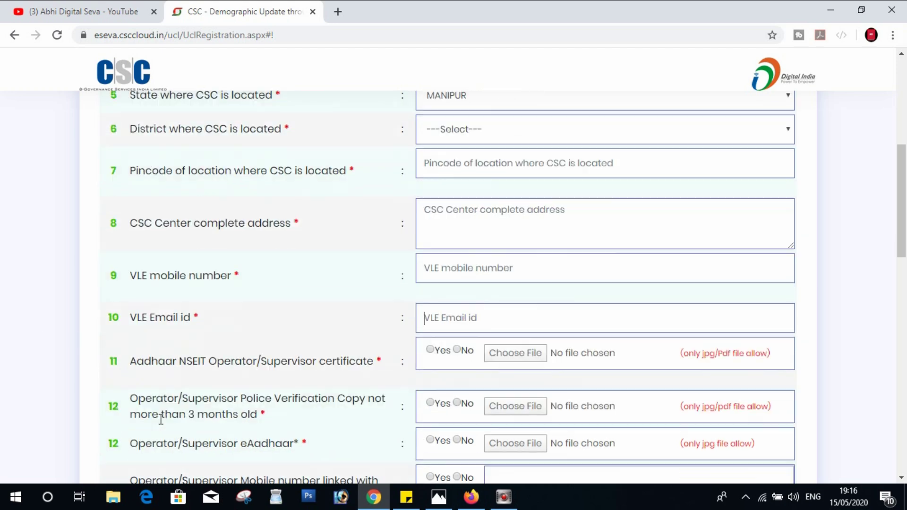
scroll(159, 421, down, 1)
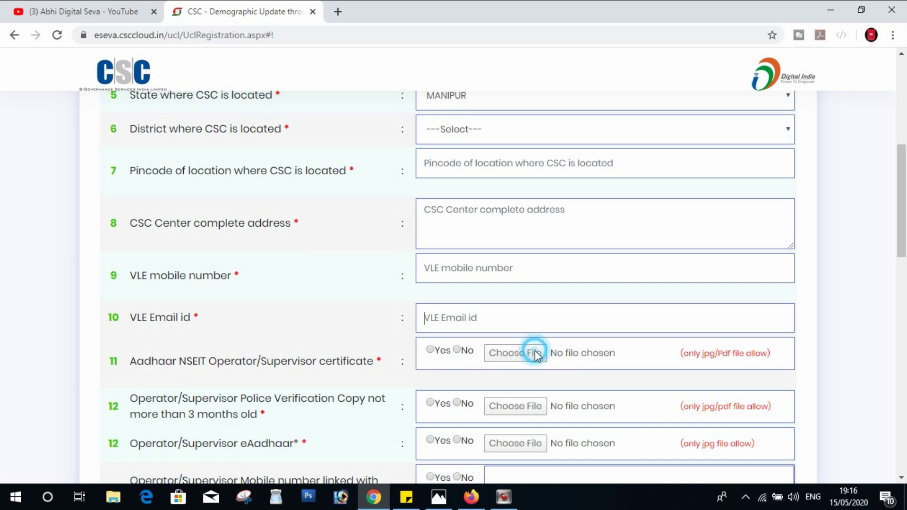
- Answer No to item 11, after briefly trying Yes to see the certificate upload requirement
click(457, 349)
click(522, 360)
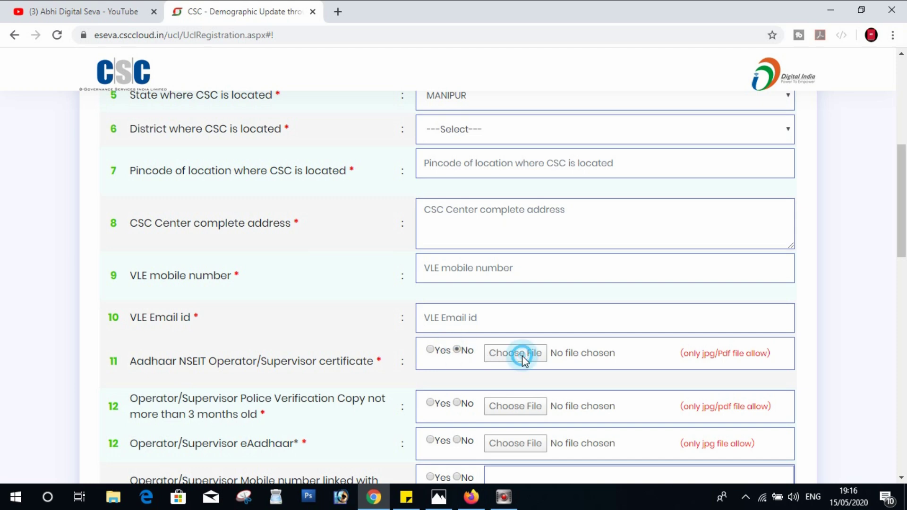
click(431, 350)
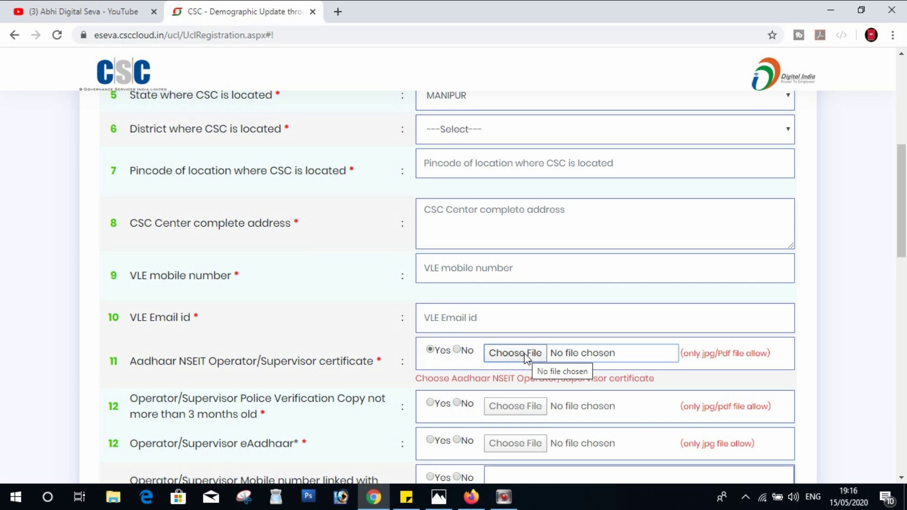
click(456, 349)
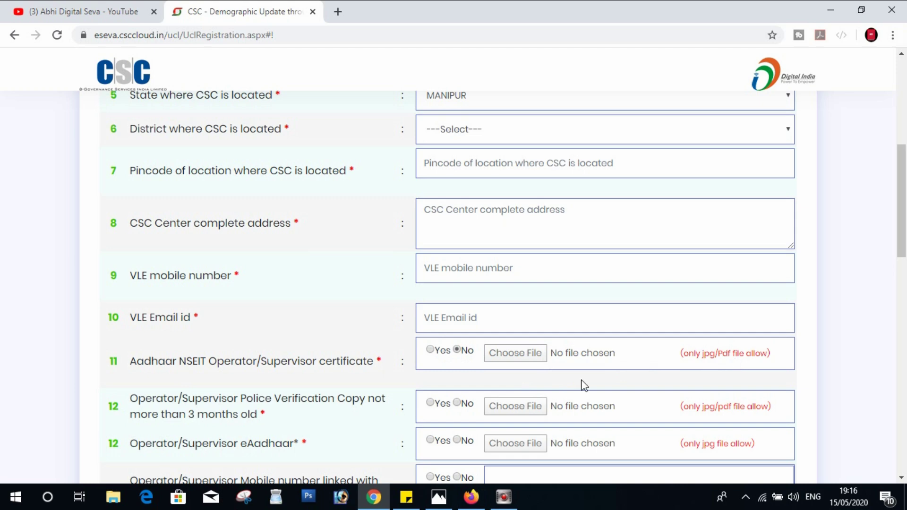
- Scroll through items 12–21 and open the UIDAI Laptop Specification link
scroll(231, 404, down, 1)
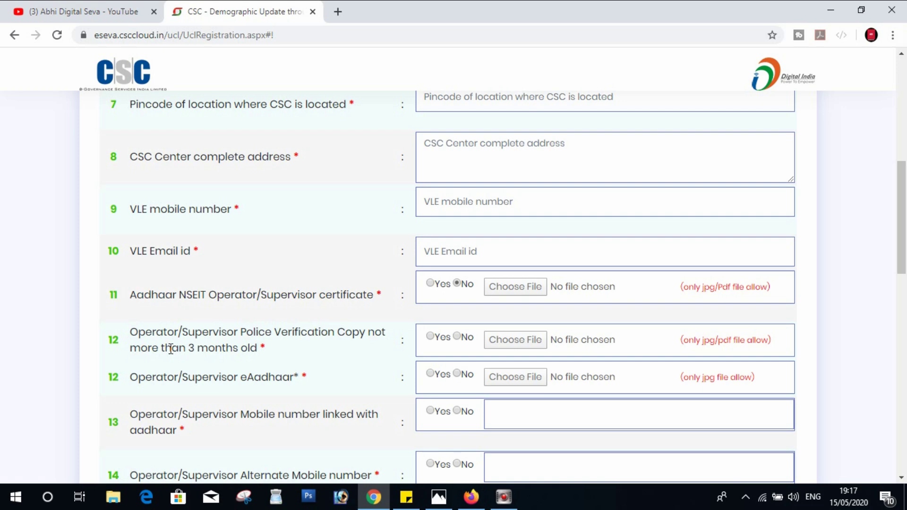
scroll(177, 415, down, 1)
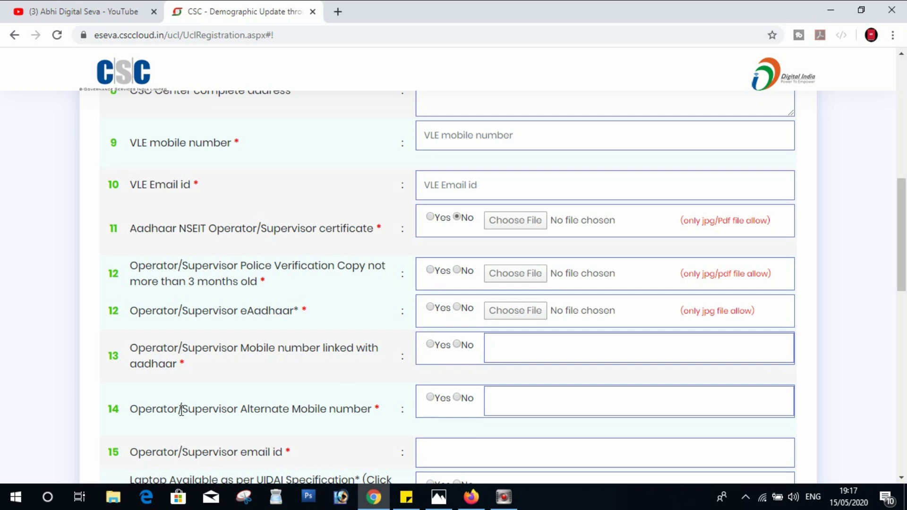
scroll(181, 408, down, 1)
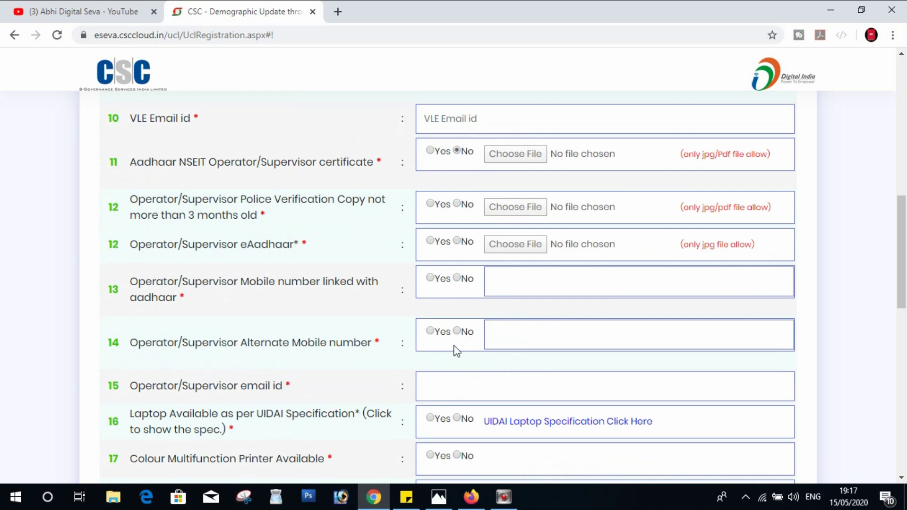
scroll(313, 369, down, 1)
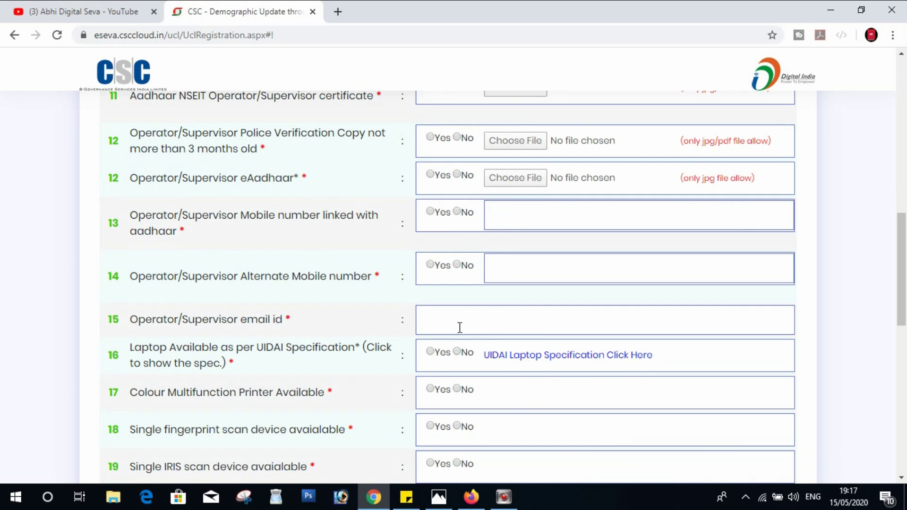
scroll(325, 313, down, 1)
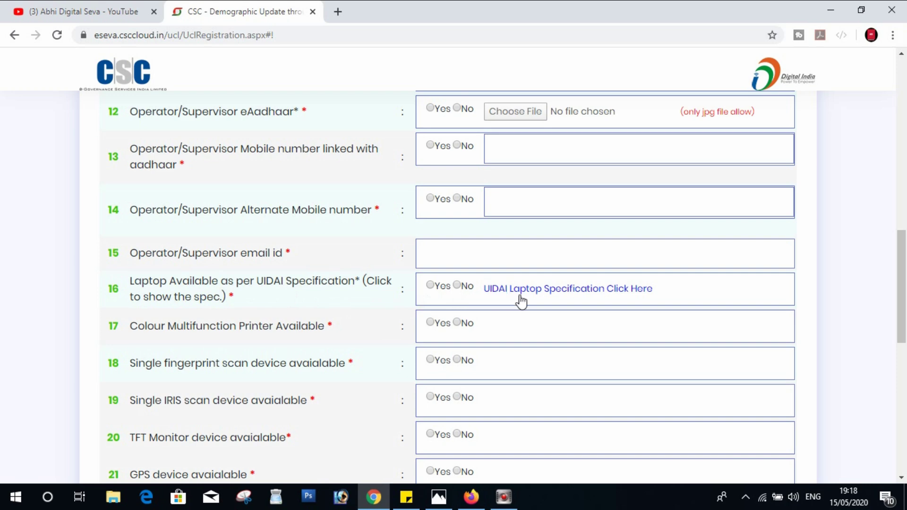
click(542, 296)
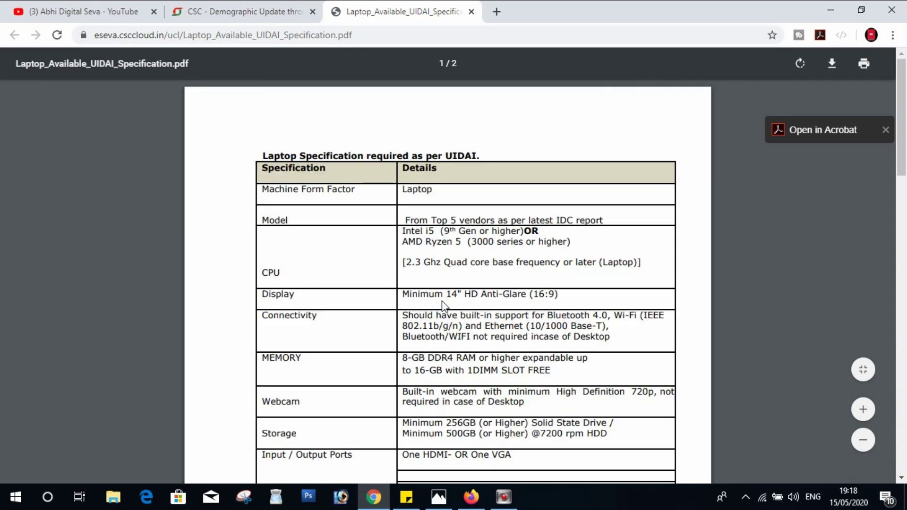
- Review the PDF's CPU, display, memory and storage requirements, then return to the form tab
scroll(392, 297, down, 1)
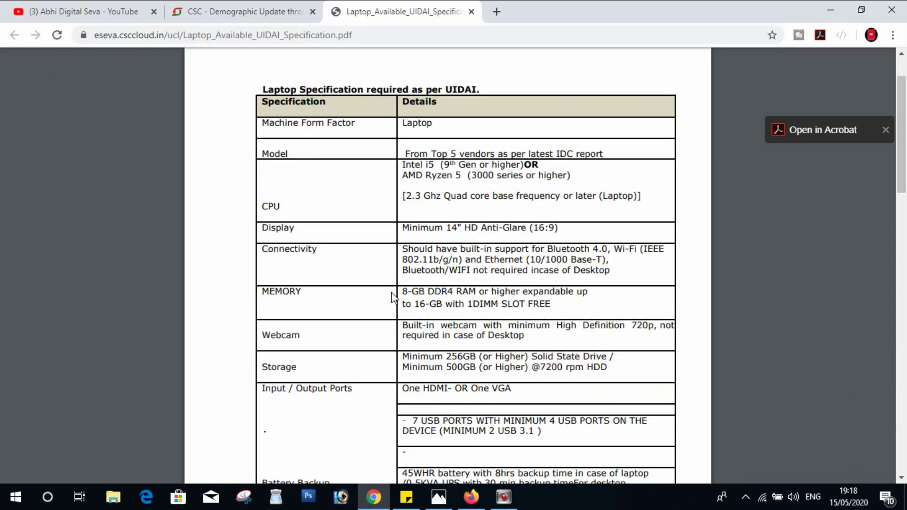
scroll(391, 296, down, 6)
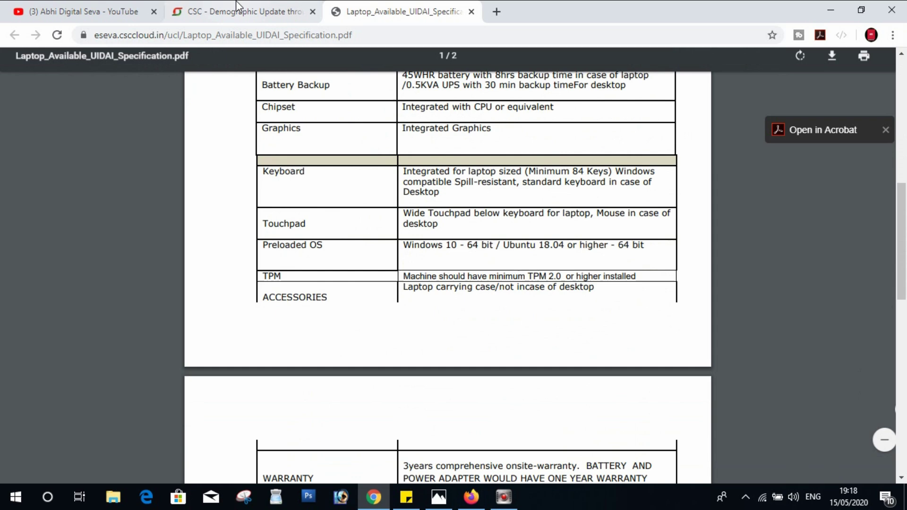
click(237, 6)
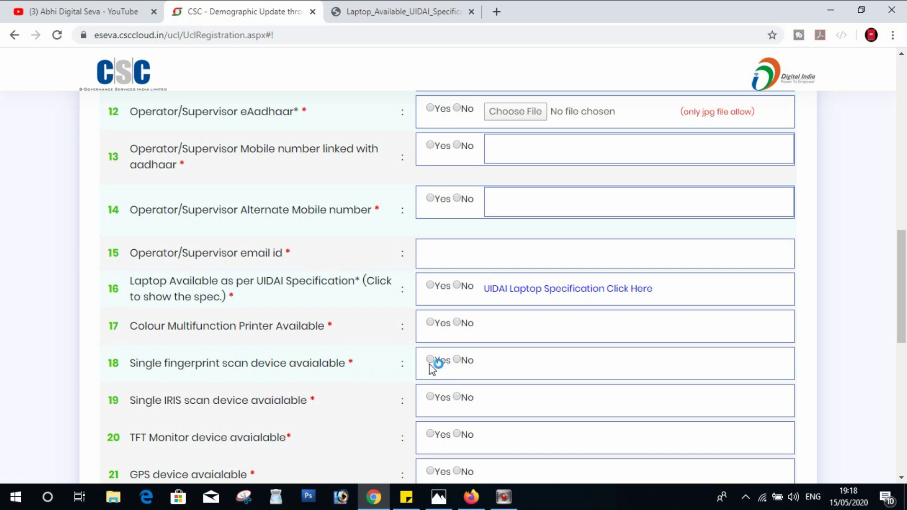
- Scroll the form to items 22–25: waiting area, internet, CCTV and wheelchair ramp
scroll(314, 363, down, 2)
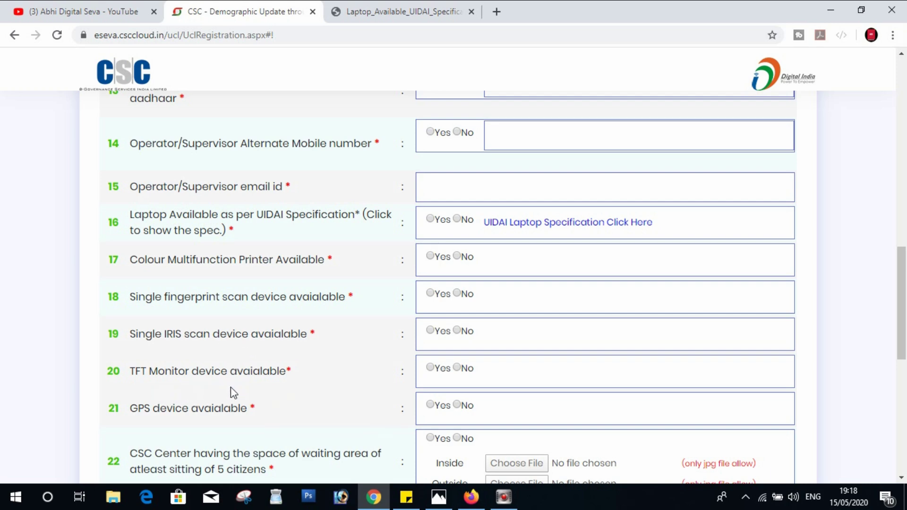
scroll(233, 393, down, 1)
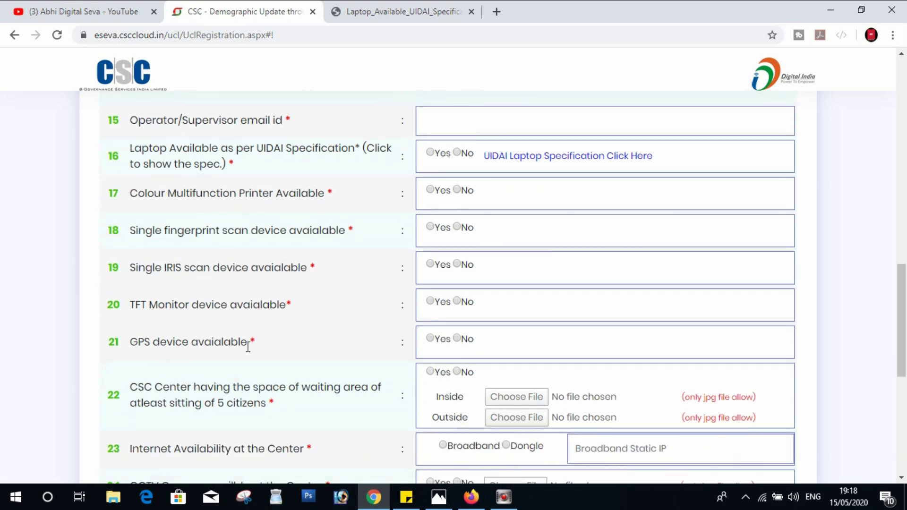
scroll(194, 375, down, 1)
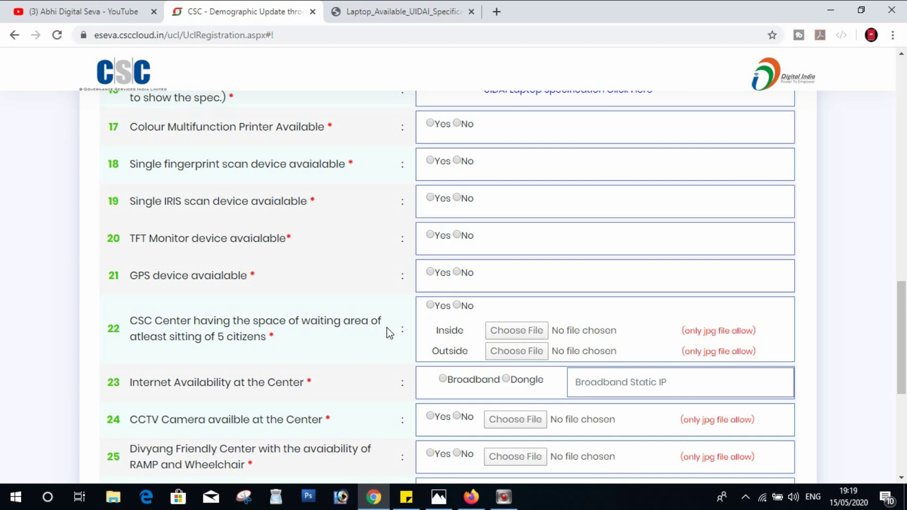
- Answer No to the waiting-area question, then scroll down to the captcha and Submit button
click(430, 305)
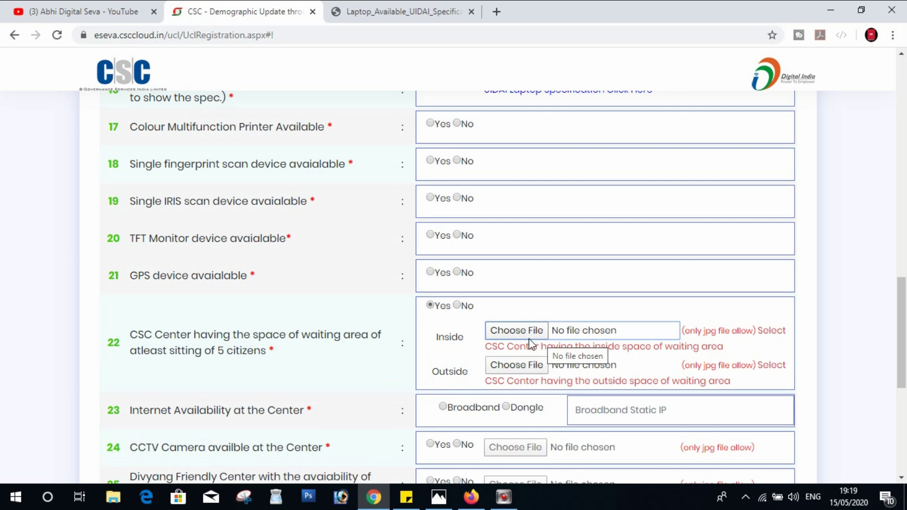
click(460, 305)
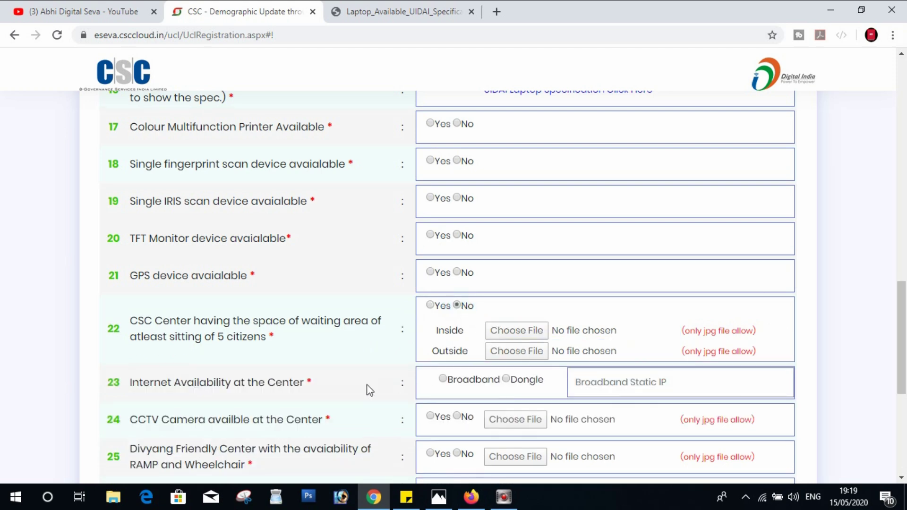
scroll(333, 395, down, 1)
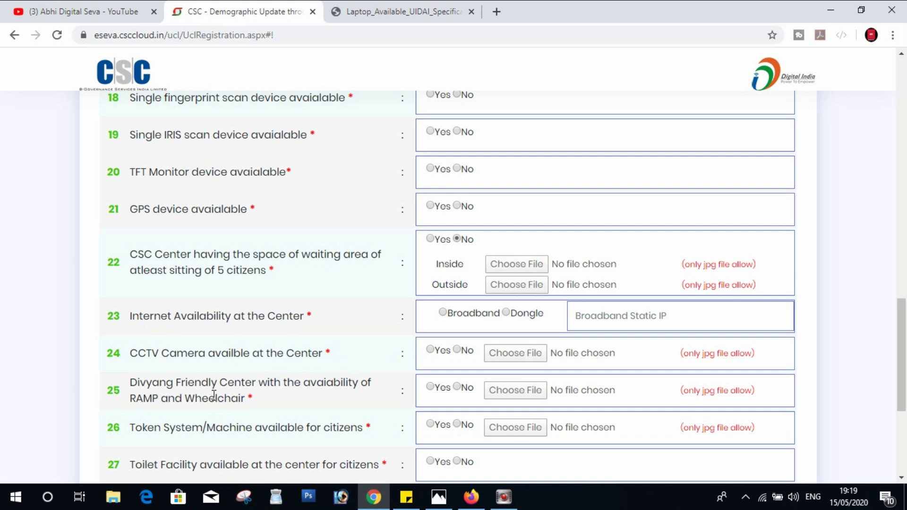
scroll(322, 401, down, 3)
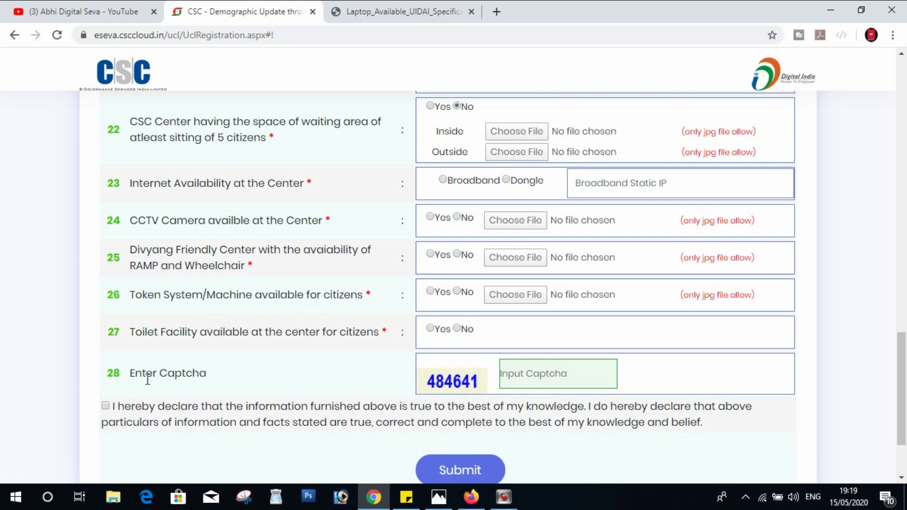
- Focus the captcha box, then bring up the Aadhaar registration thumbnail 20200515_190453.jpg in Photos
click(547, 374)
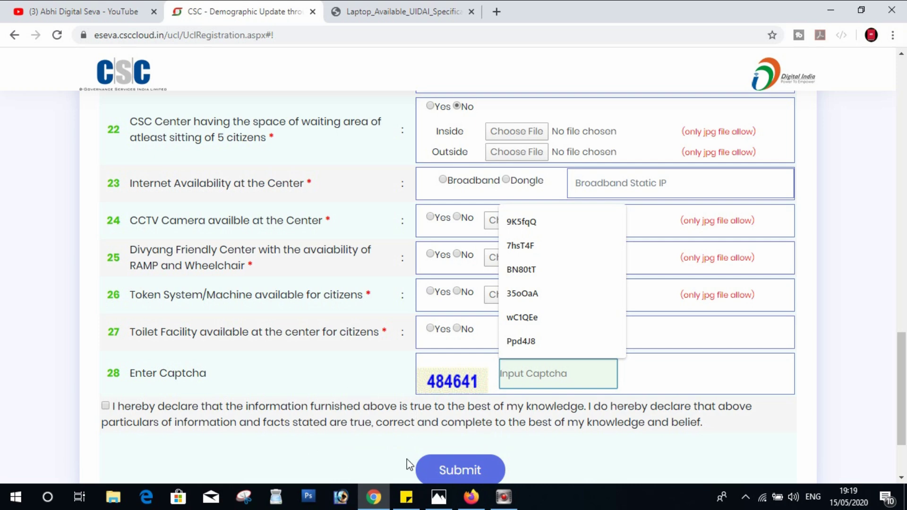
click(471, 496)
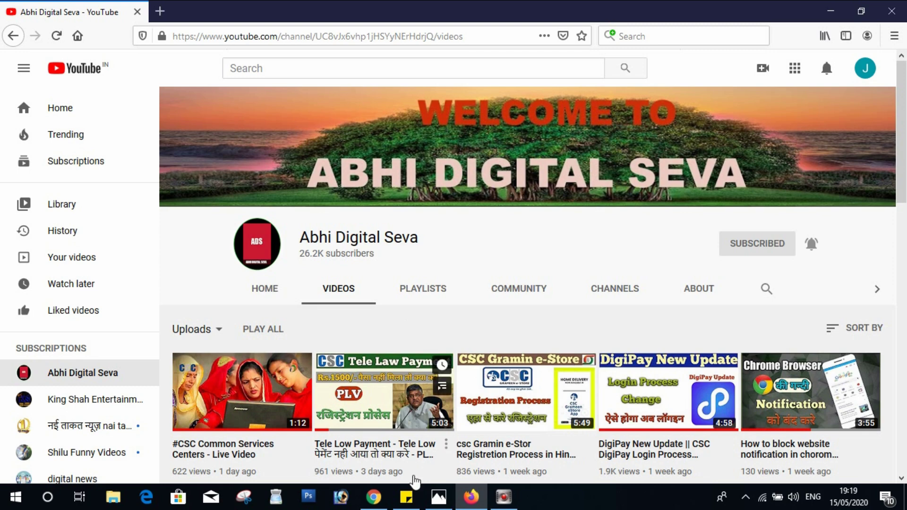
click(439, 496)
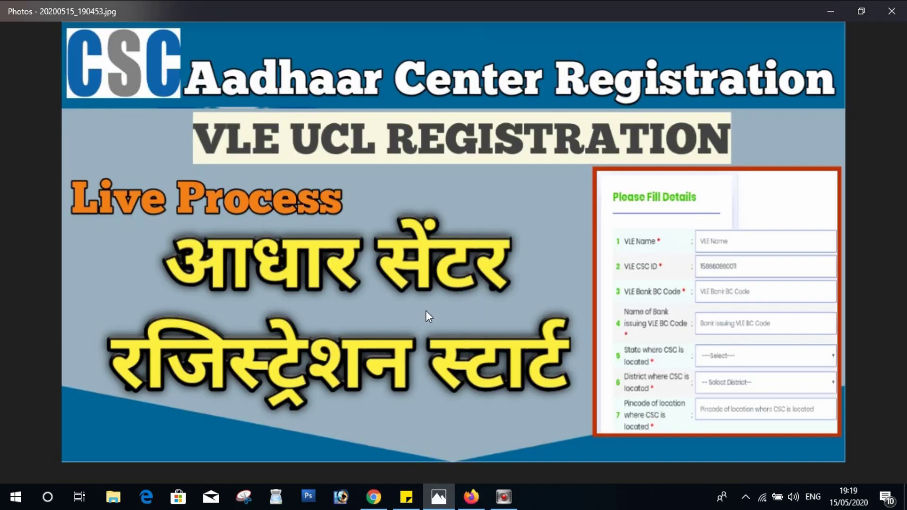